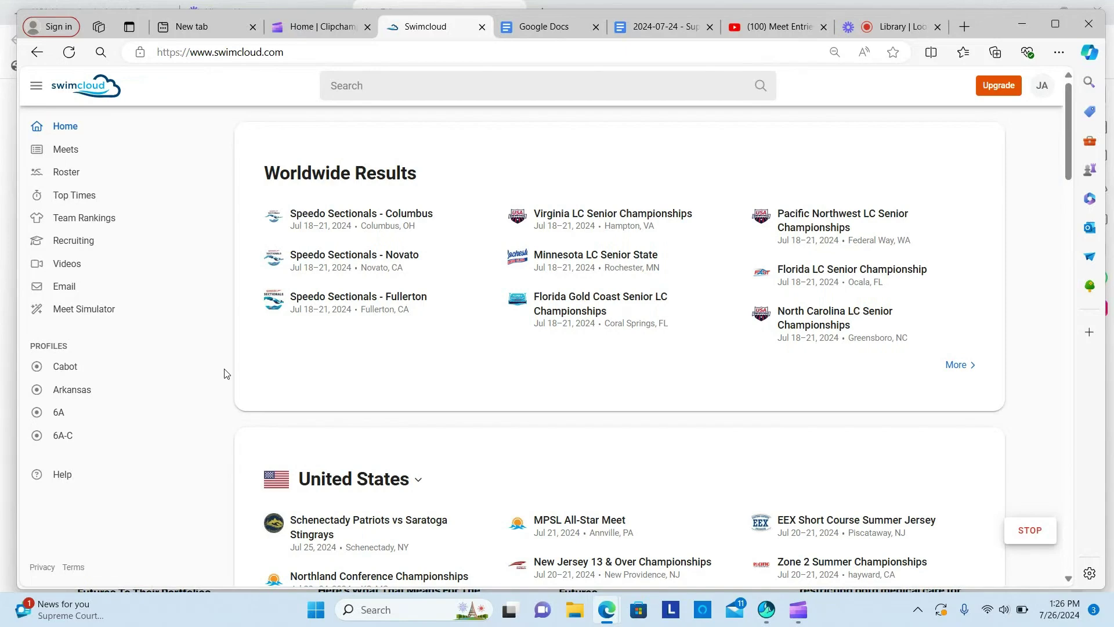
# Open the Cabot High School team profile from the Profiles sidebar
pyautogui.click(65, 366)
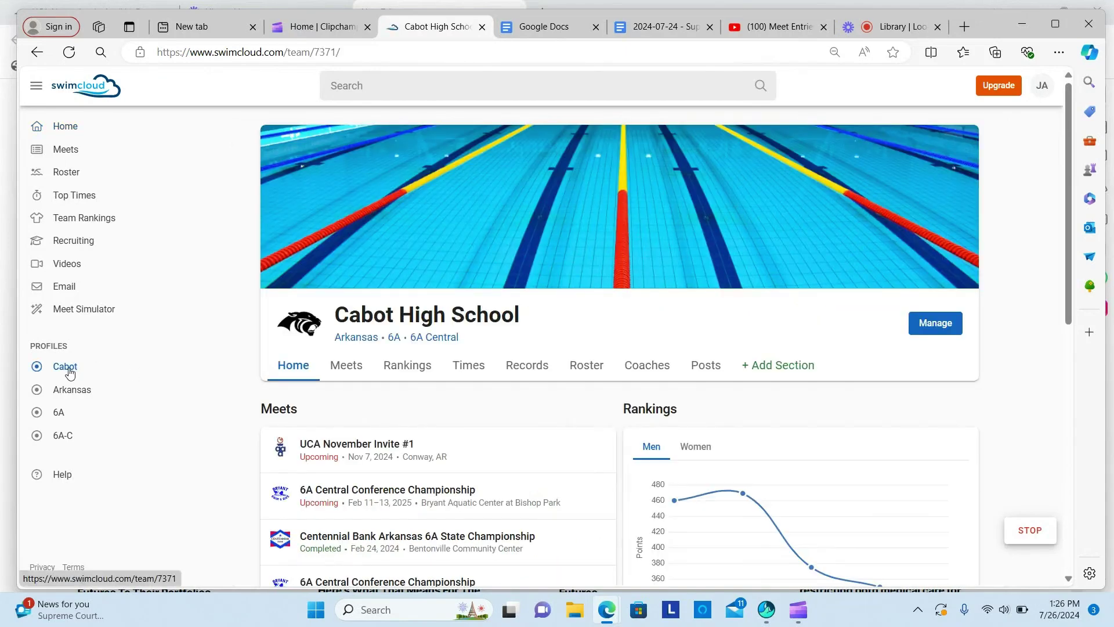
# Open Cabot's UCA November Invite #1 meet and scroll down to its event list
pyautogui.click(347, 453)
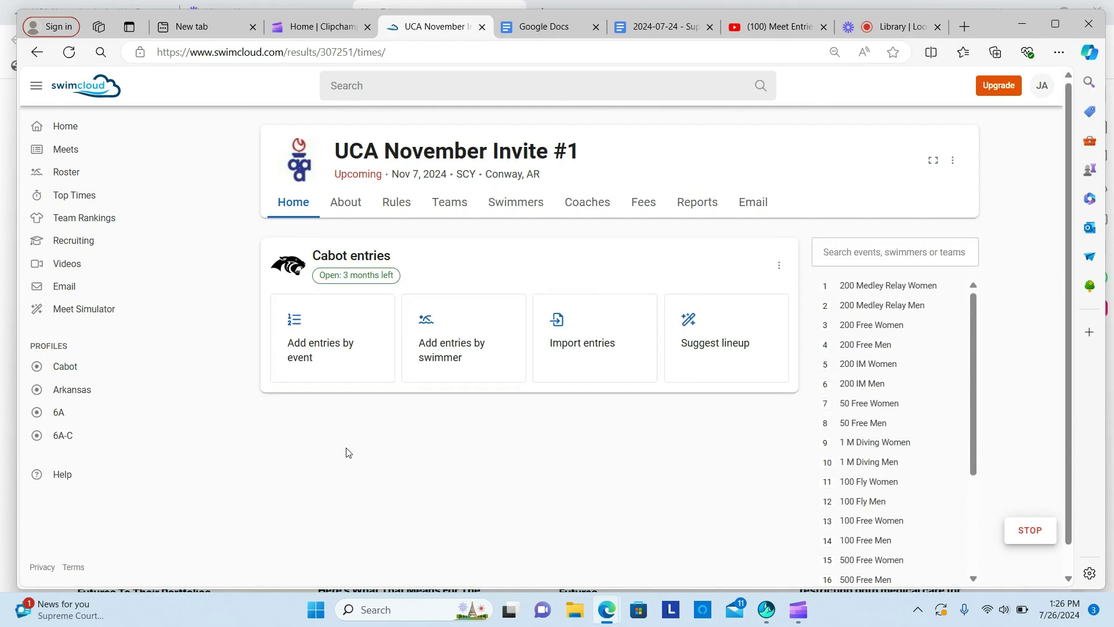
pyautogui.scroll(-1, 348, 453)
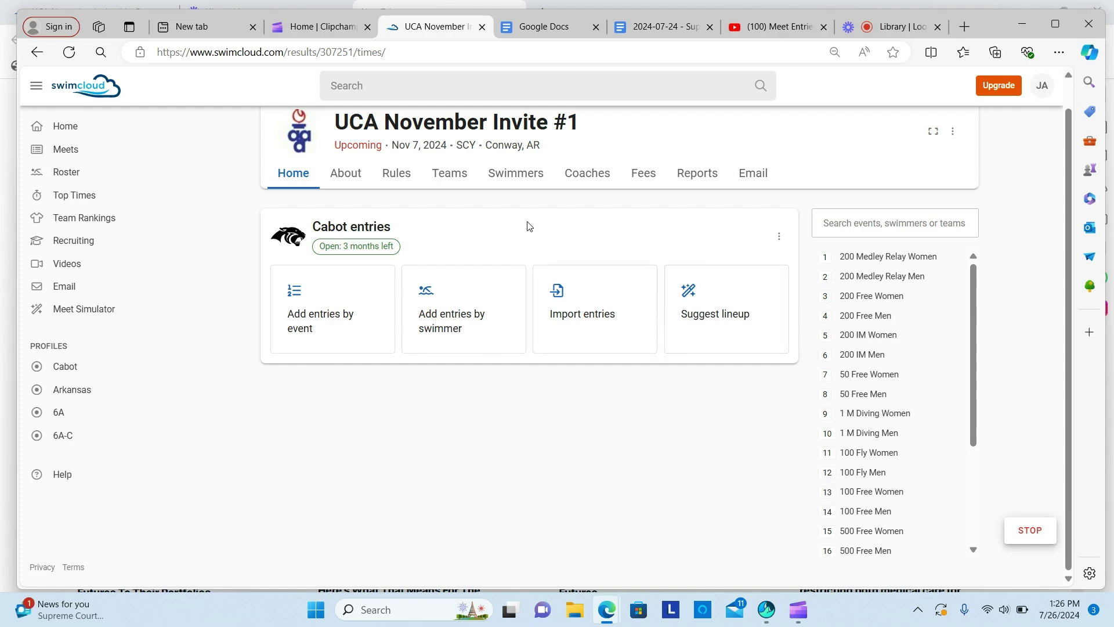
# On the Swimmers roster, select all 36 swimmers and mark them as attending
pyautogui.click(510, 173)
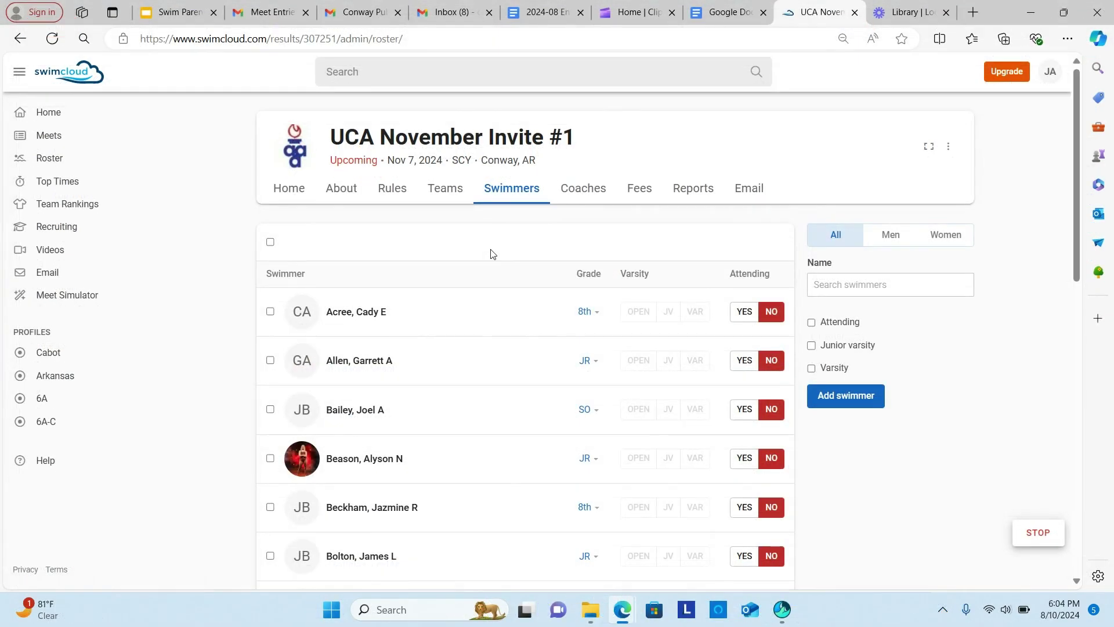
pyautogui.click(270, 243)
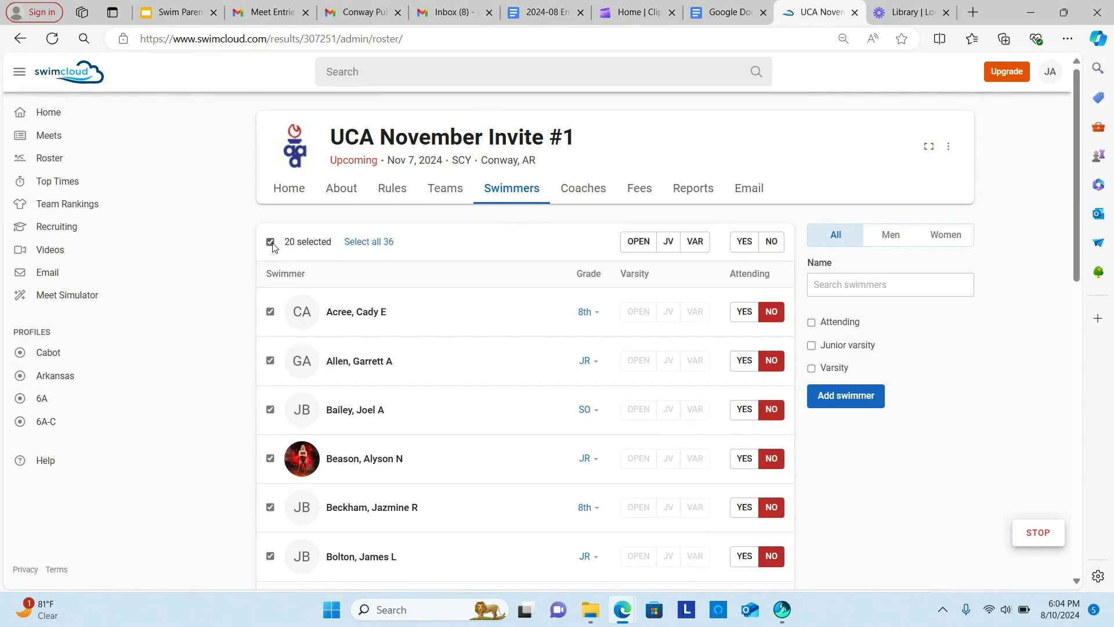
pyautogui.click(370, 243)
pyautogui.click(744, 242)
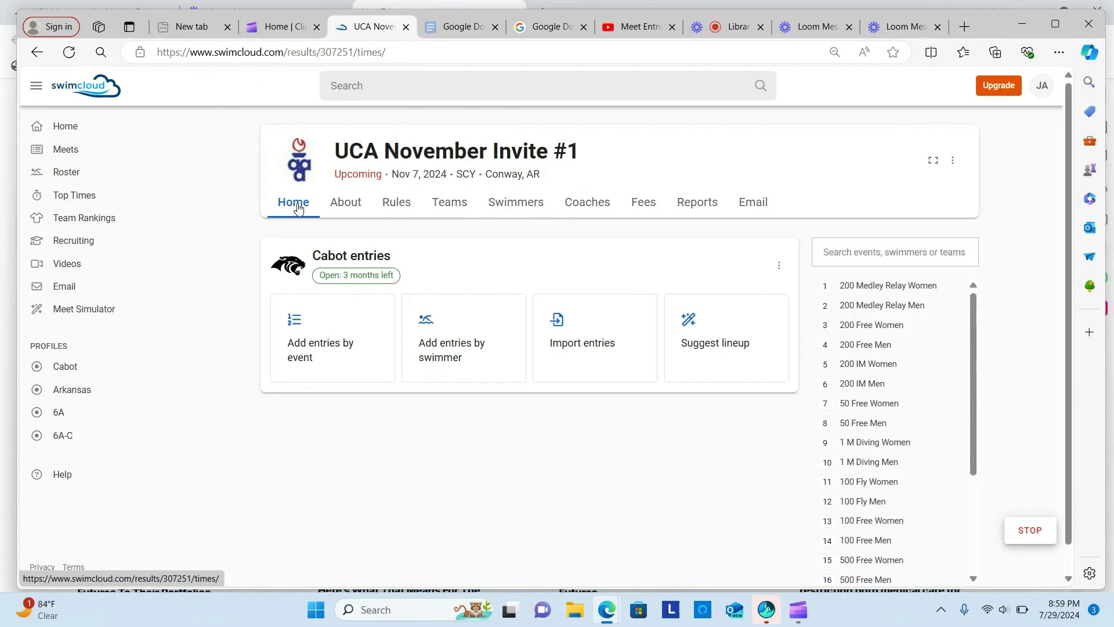
# Start a new 200 Medley Relay Women relay with first two swimmers seeded 31.36 and 32.69
pyautogui.click(328, 339)
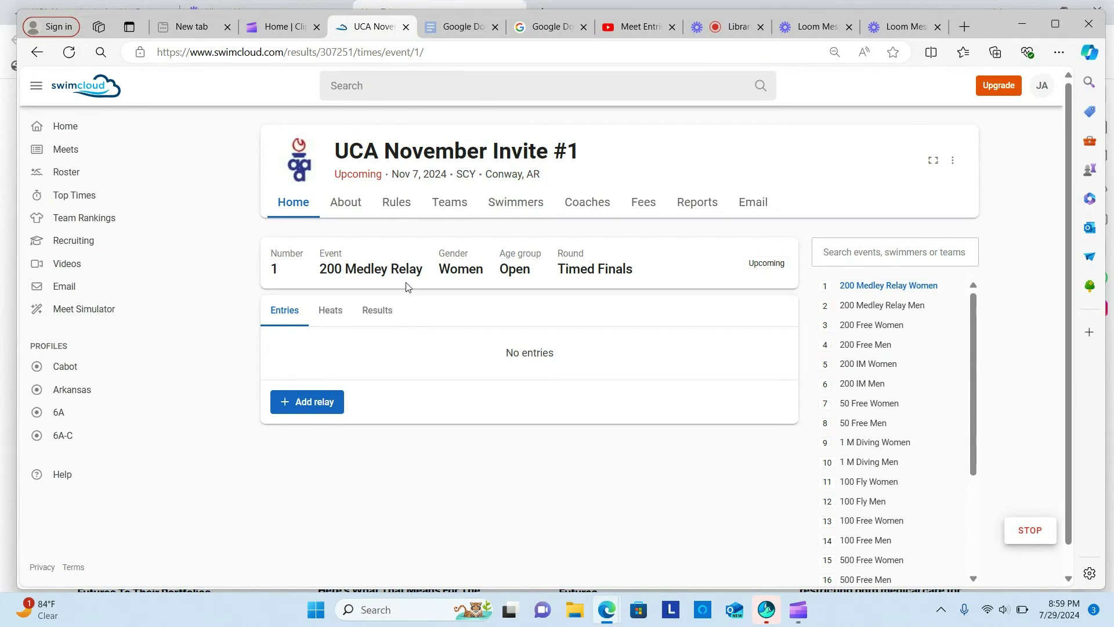
pyautogui.click(331, 400)
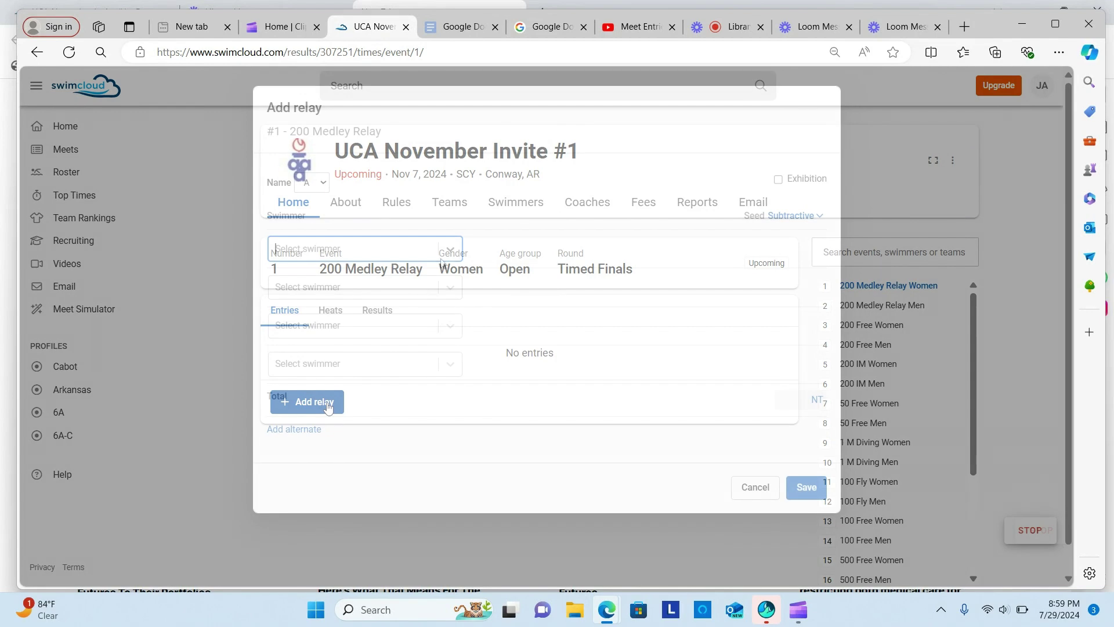
pyautogui.click(450, 254)
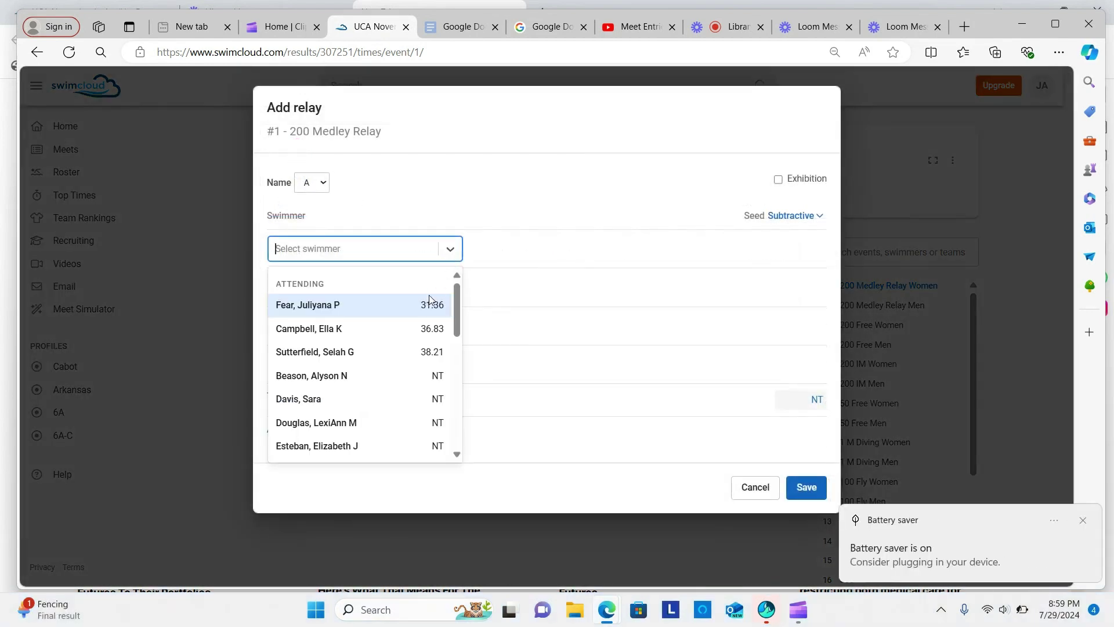
pyautogui.click(430, 305)
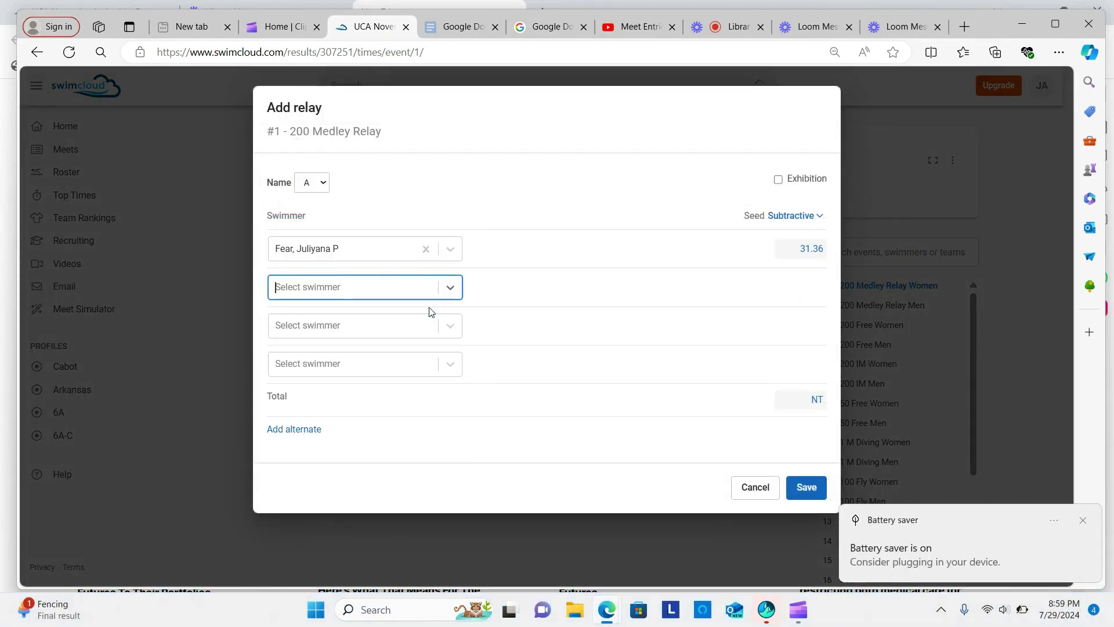
pyautogui.click(457, 291)
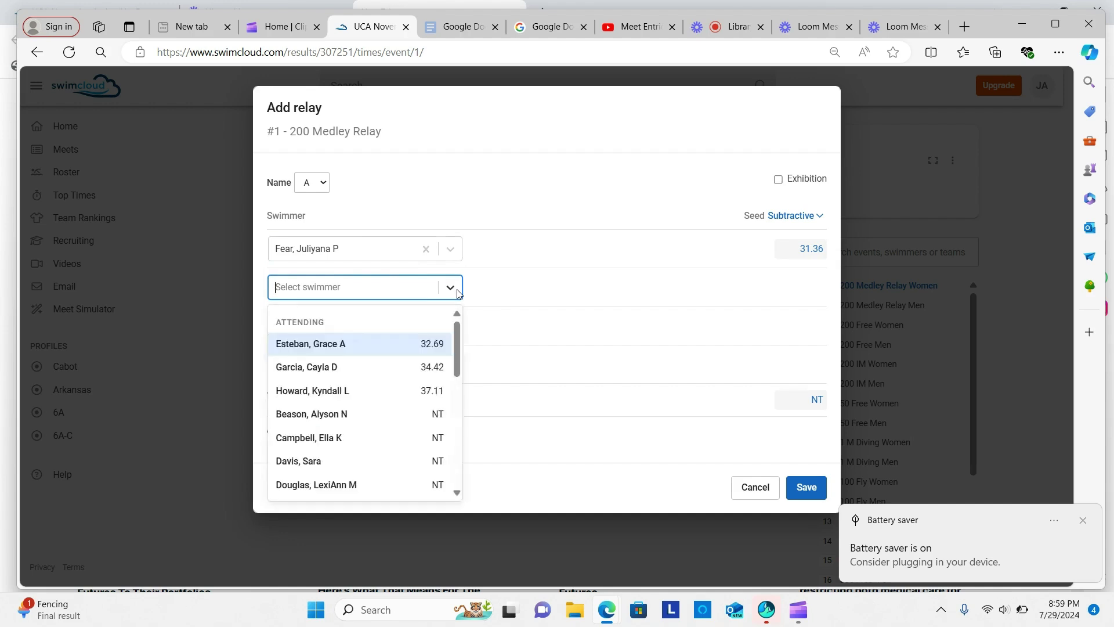
pyautogui.click(426, 346)
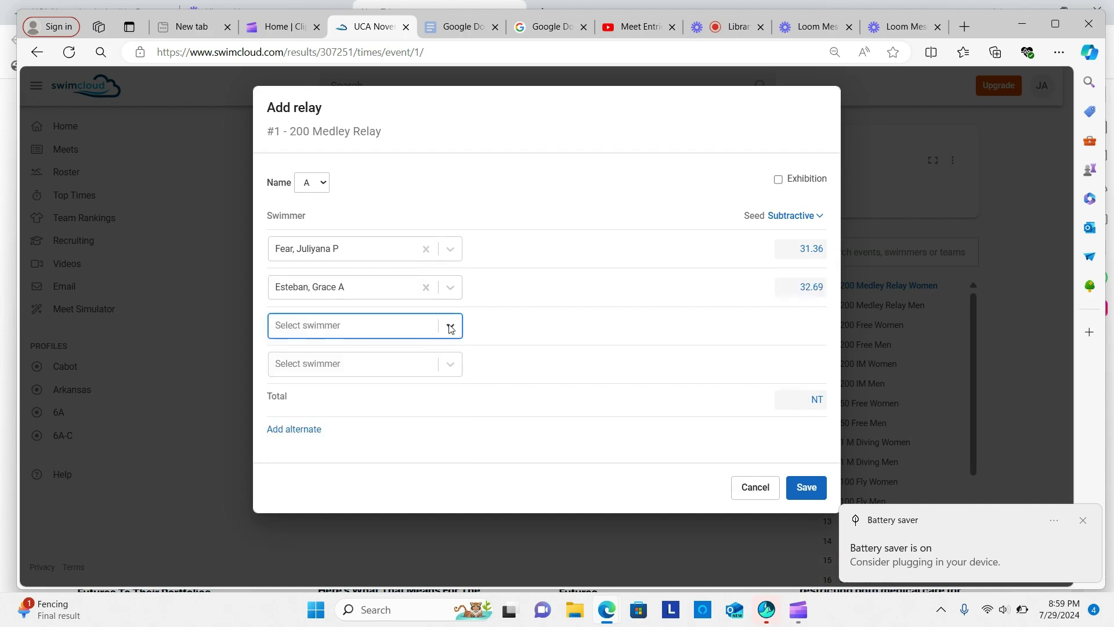
# Add the third (30.21) and fourth swimmers, use the 2:00.06 aggregate seed, and save
pyautogui.click(450, 326)
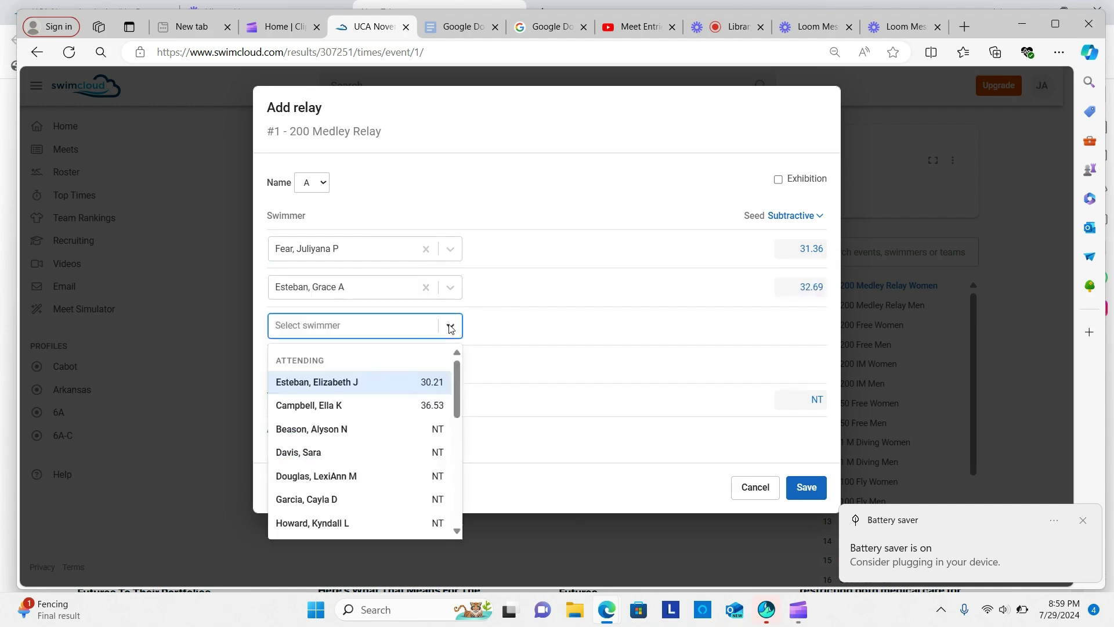
pyautogui.click(433, 381)
pyautogui.click(451, 364)
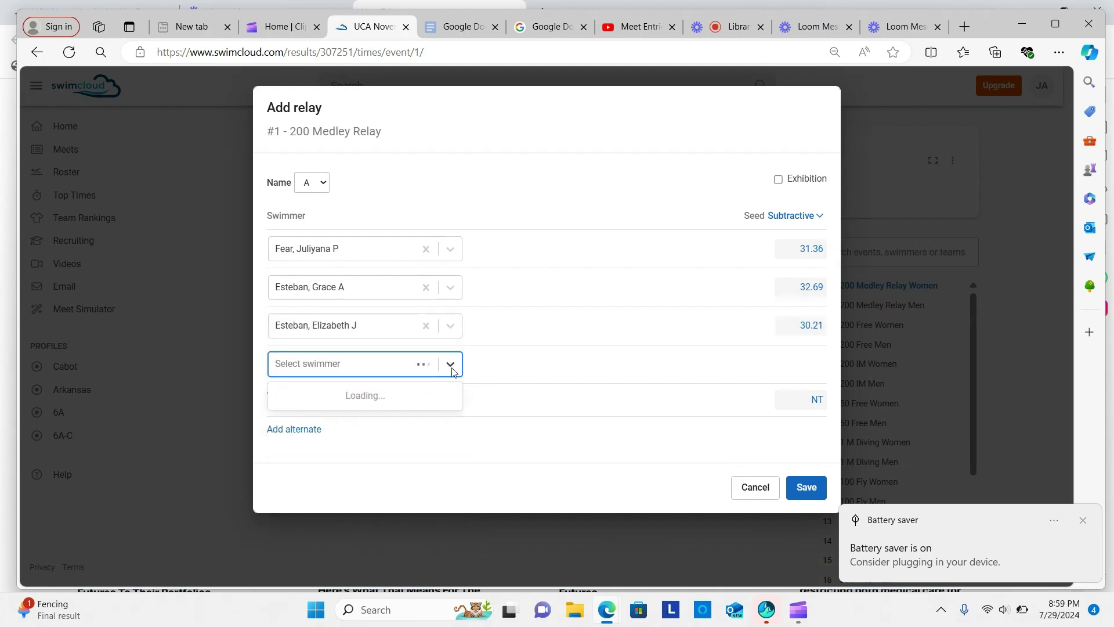
pyautogui.click(435, 419)
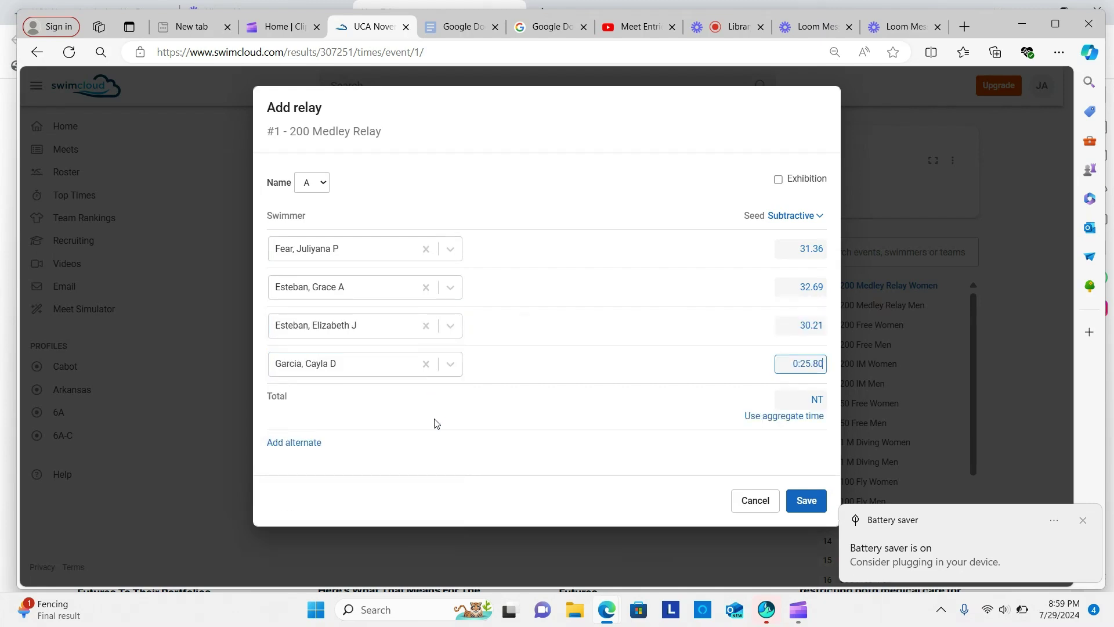
pyautogui.click(803, 419)
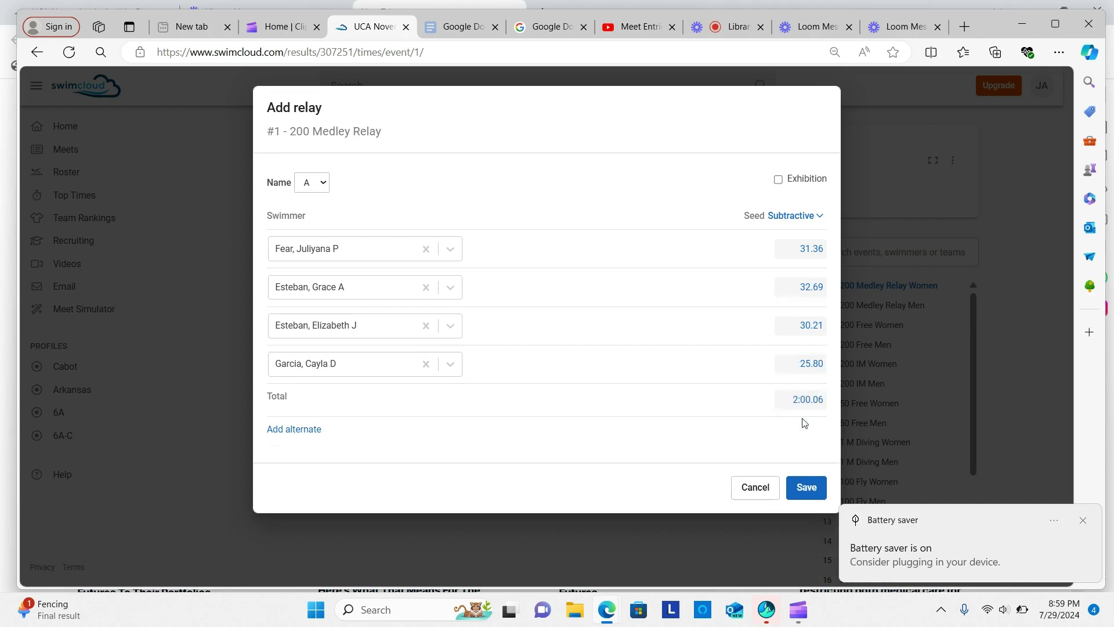
pyautogui.click(808, 488)
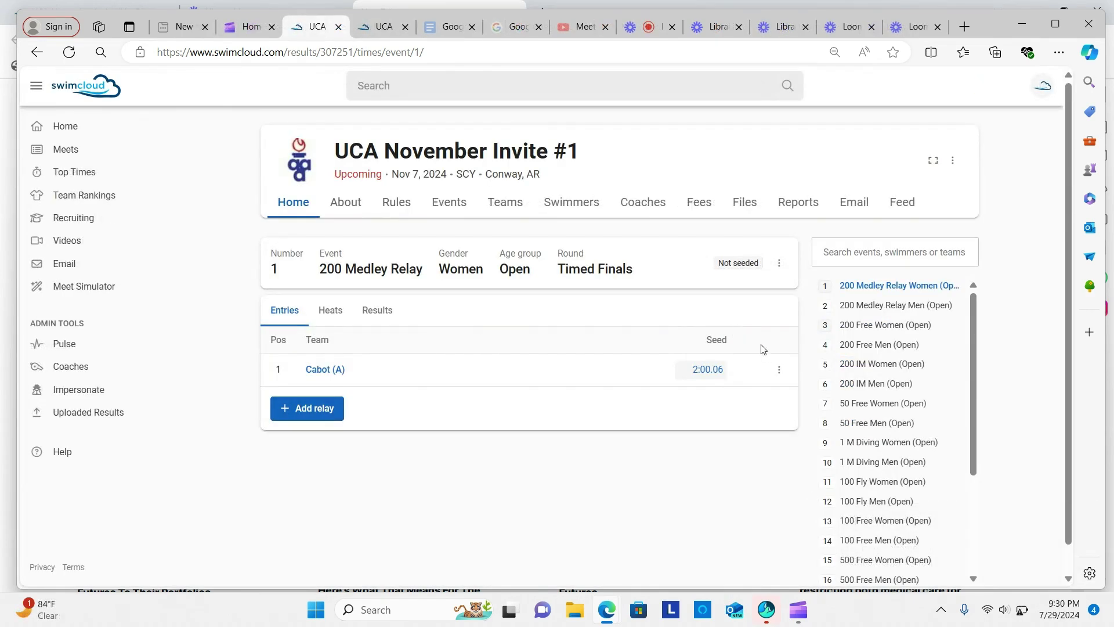
# Reopen the Cabot (A) medley relay for editing and save it unchanged
pyautogui.click(780, 374)
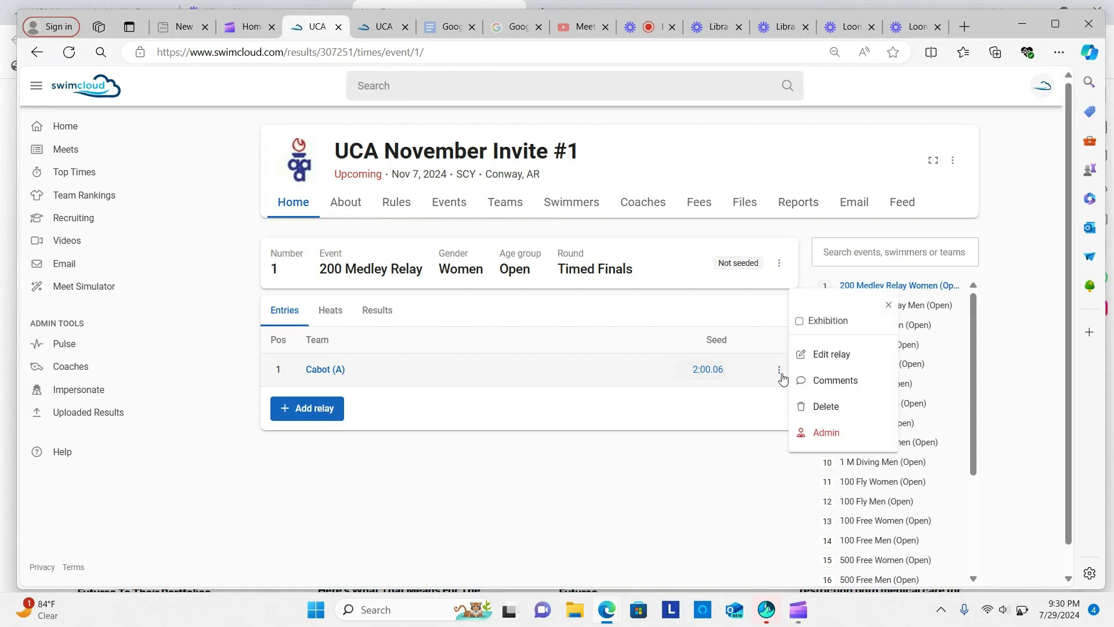
pyautogui.click(861, 360)
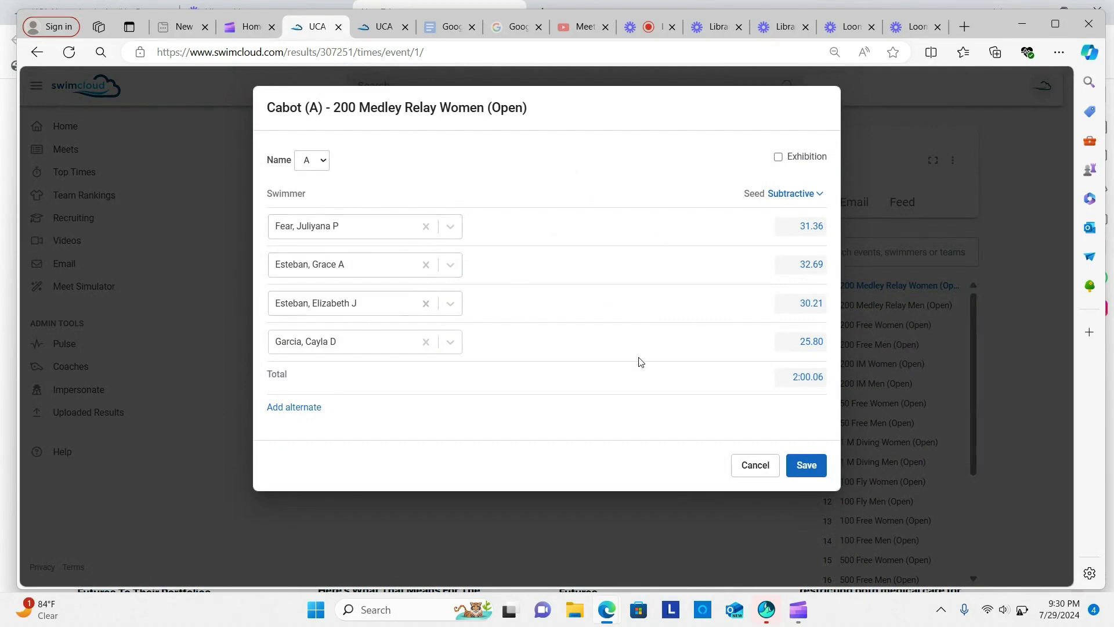
pyautogui.click(807, 465)
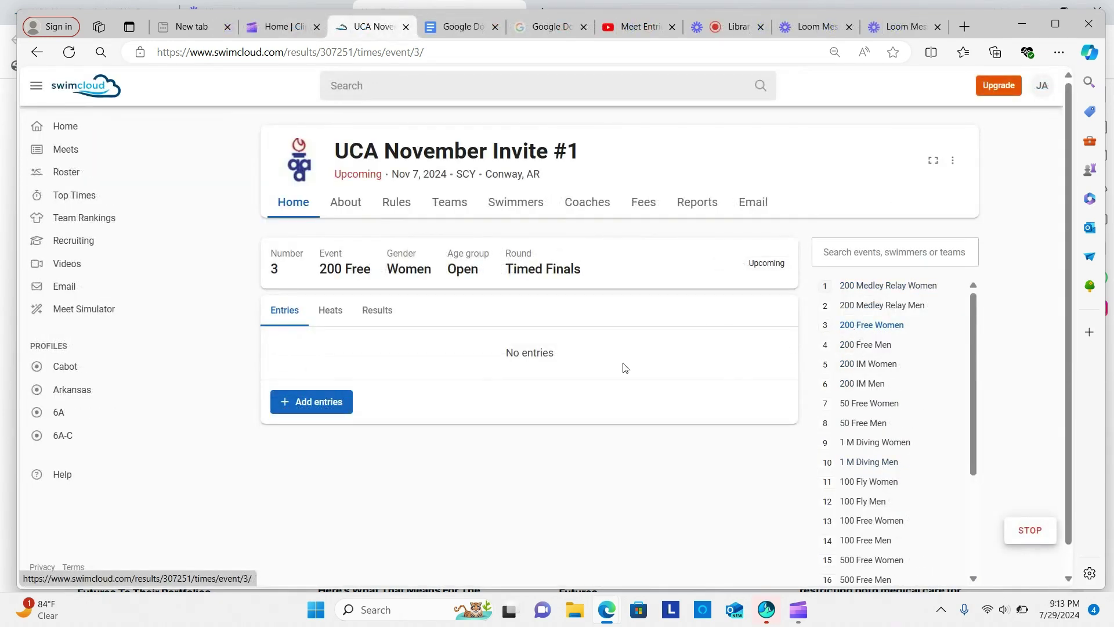
# Enter the 200 Free Women swimmers seeded 2:08.14, 2:12.23, 2:14.20 and 2:14.27
pyautogui.click(319, 402)
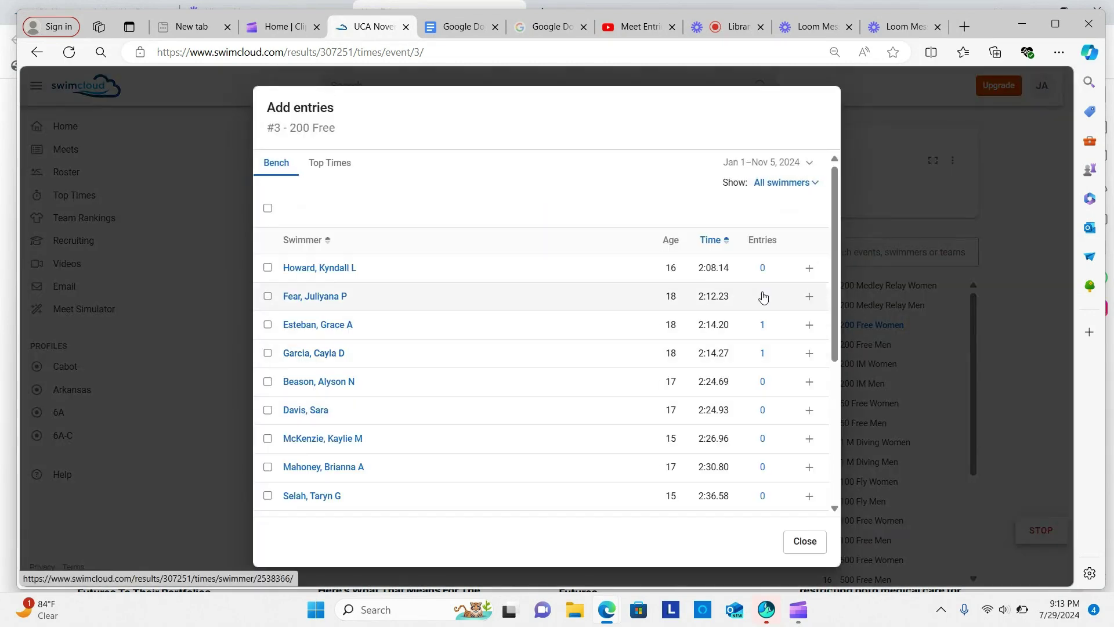
pyautogui.click(810, 270)
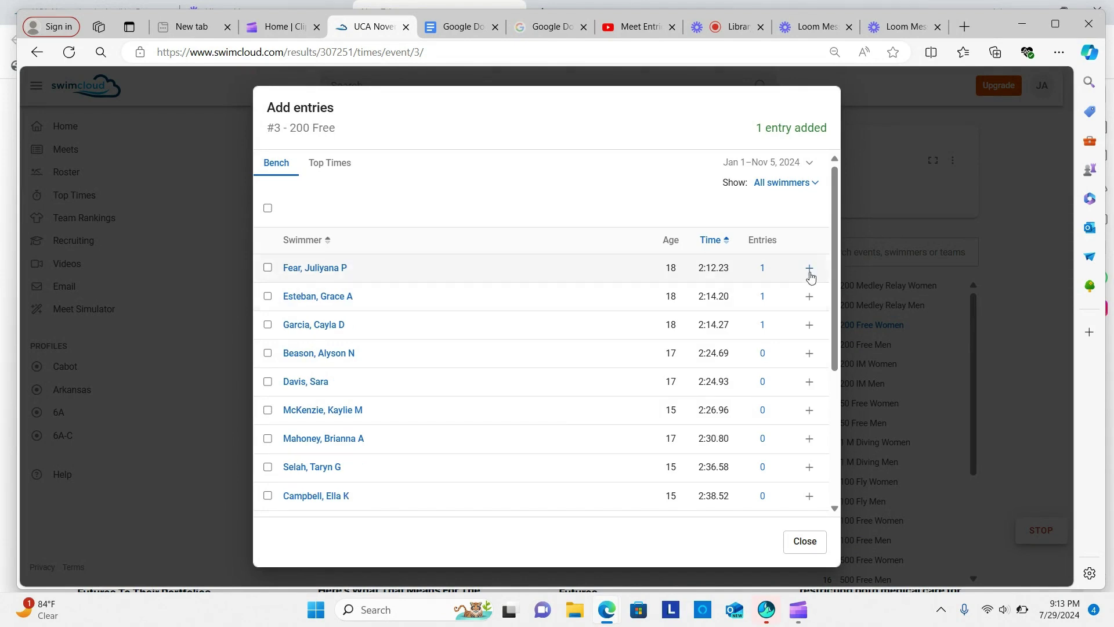
pyautogui.click(810, 270)
pyautogui.click(809, 271)
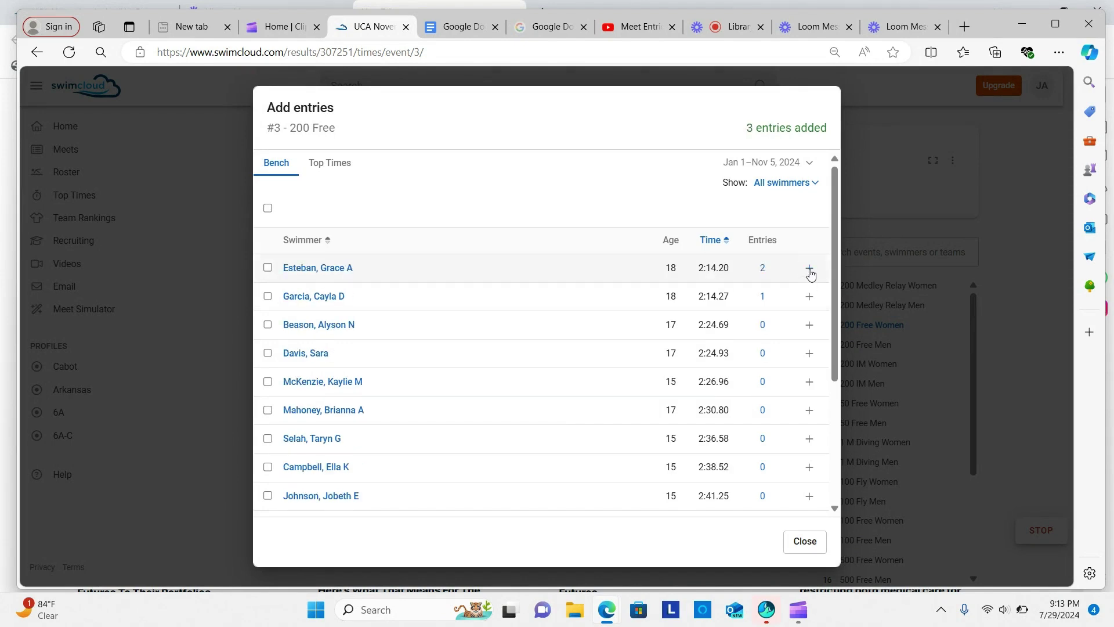
pyautogui.click(809, 271)
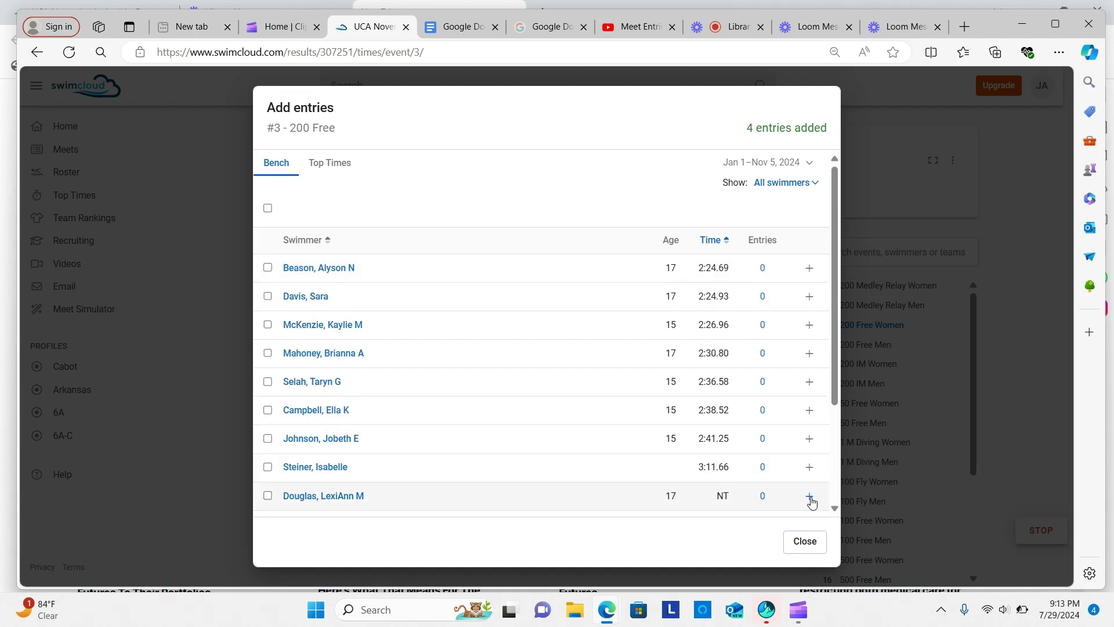
pyautogui.click(805, 541)
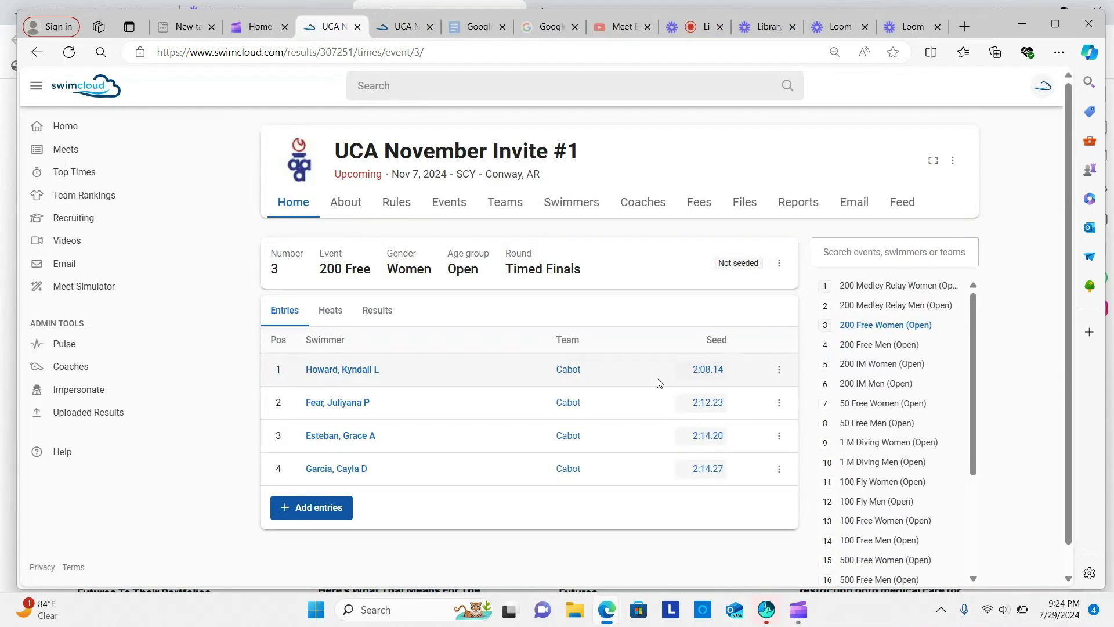
# Delete the top two entries from the 200 Free Women list
pyautogui.click(779, 369)
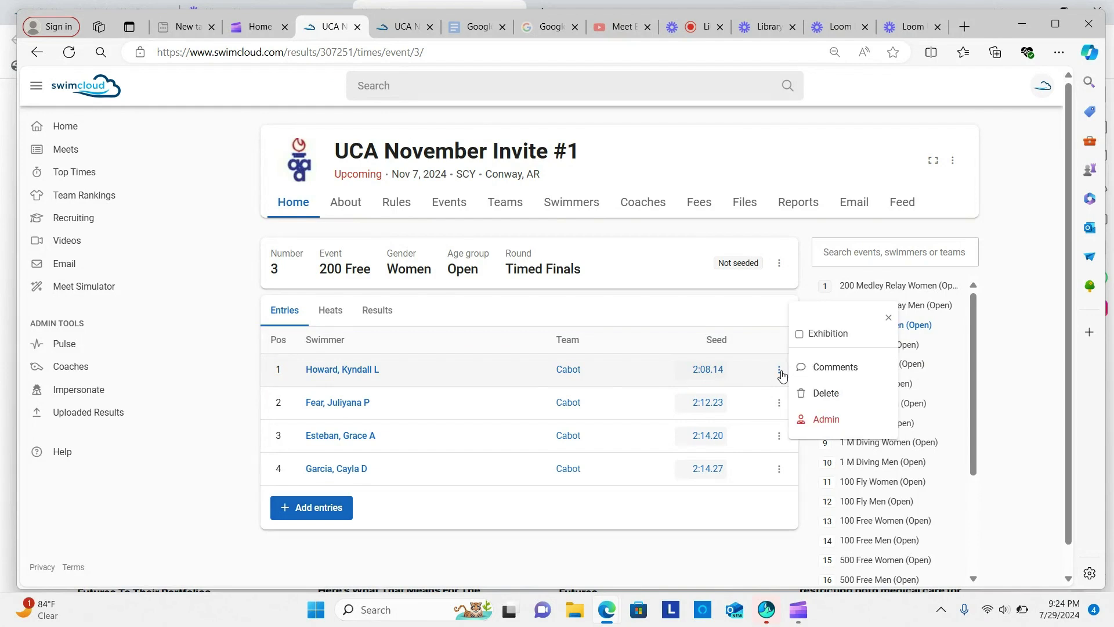
pyautogui.click(806, 394)
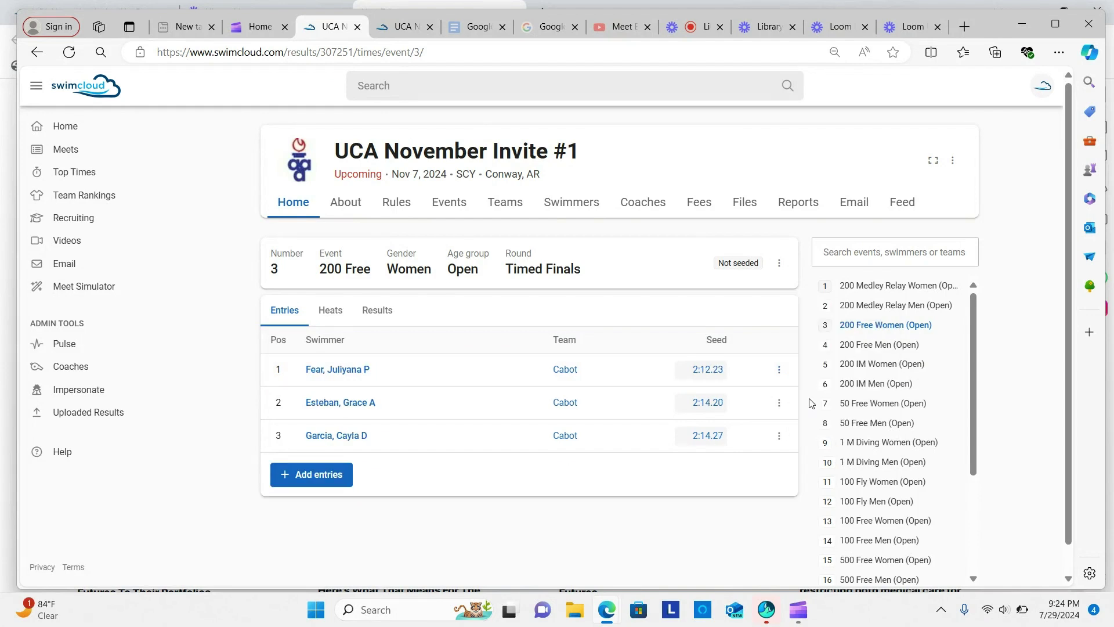
pyautogui.click(779, 370)
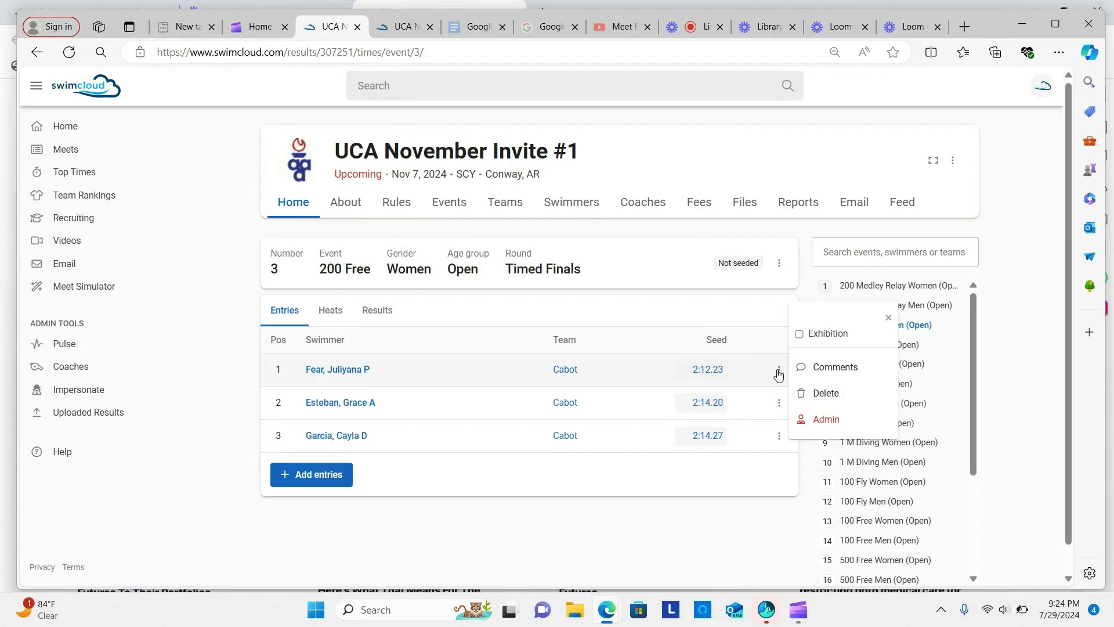
pyautogui.click(812, 394)
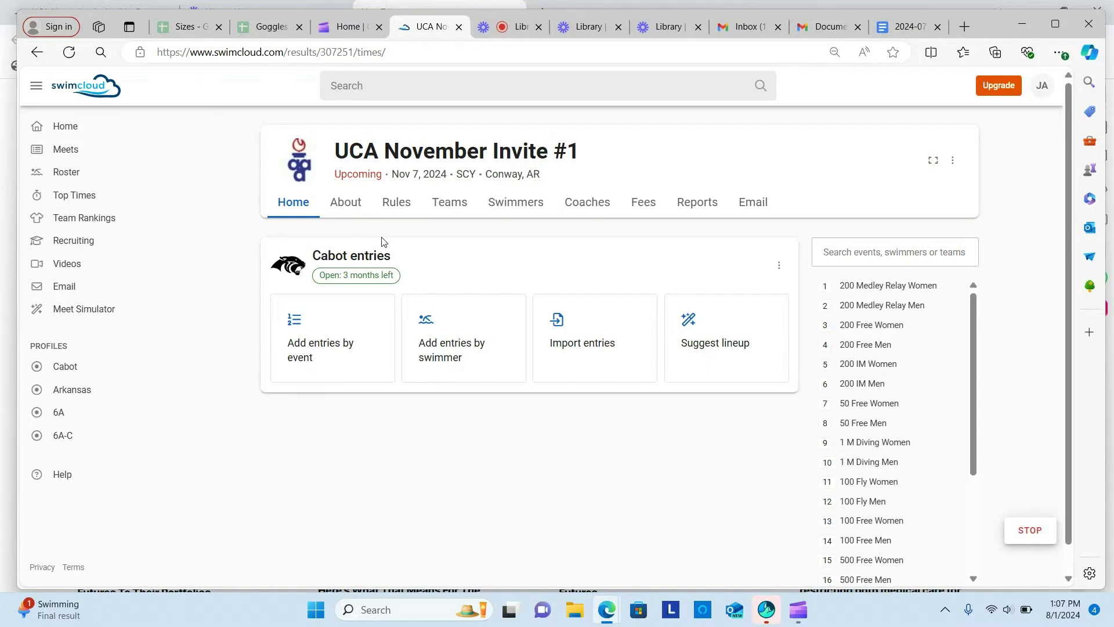
# Open the first swimmer's entries and enter him in 50 Free, 100 Free and 100 Back Men
pyautogui.click(469, 347)
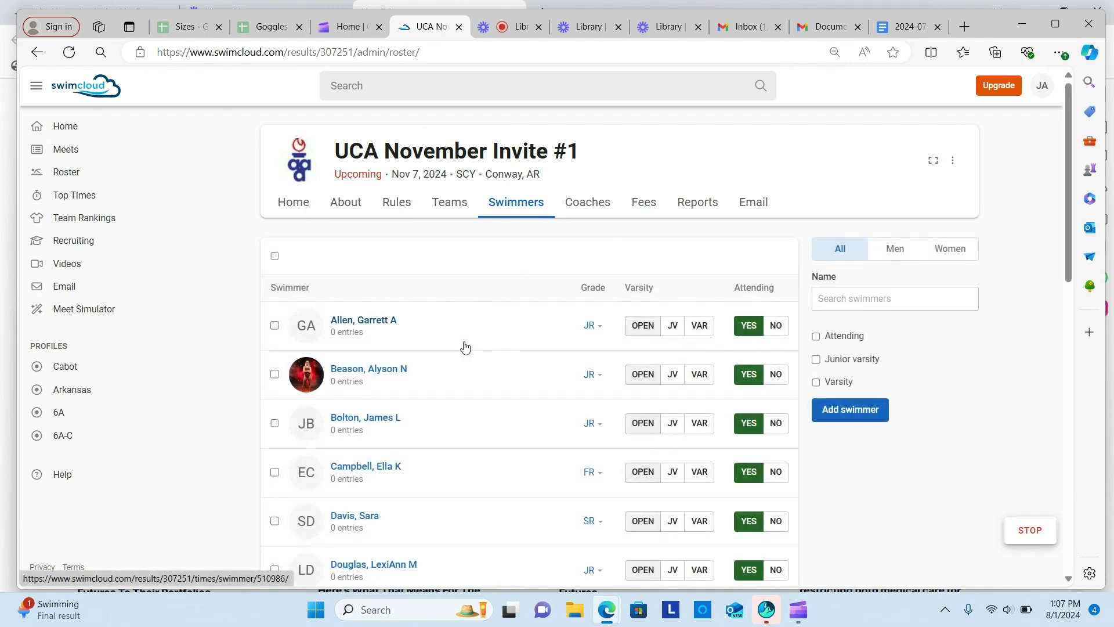
pyautogui.click(381, 323)
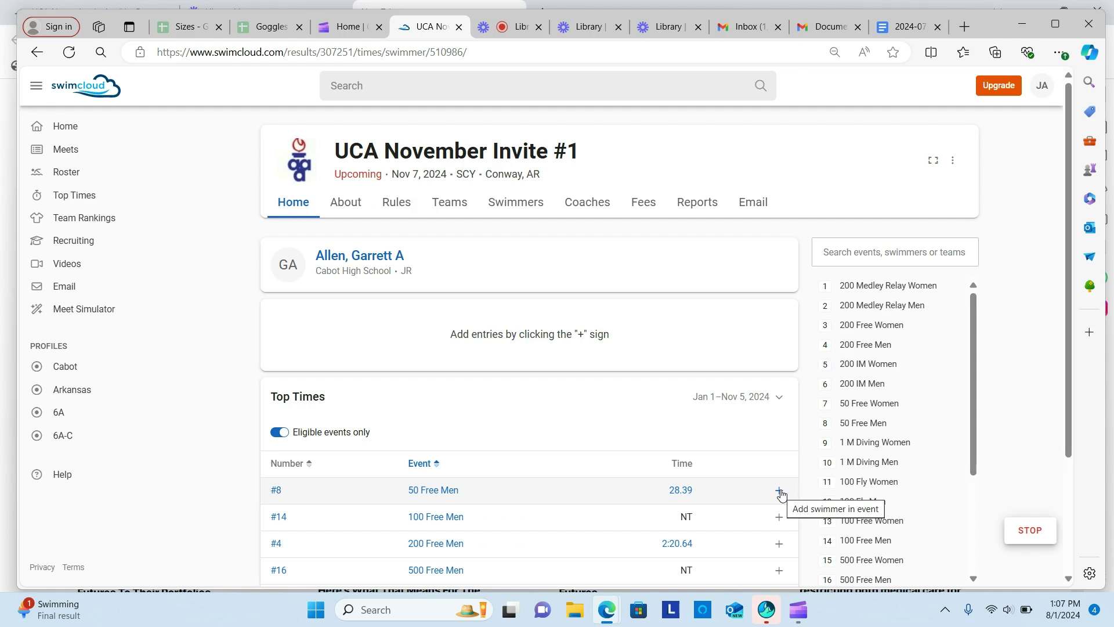
pyautogui.click(780, 492)
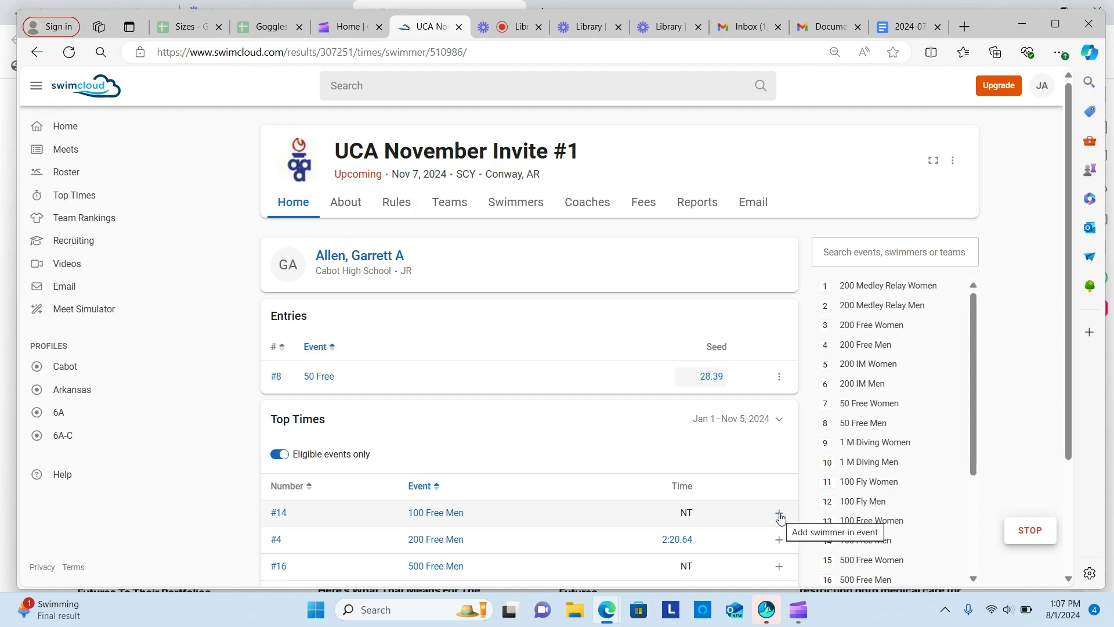
pyautogui.click(779, 515)
pyautogui.scroll(-2, 779, 514)
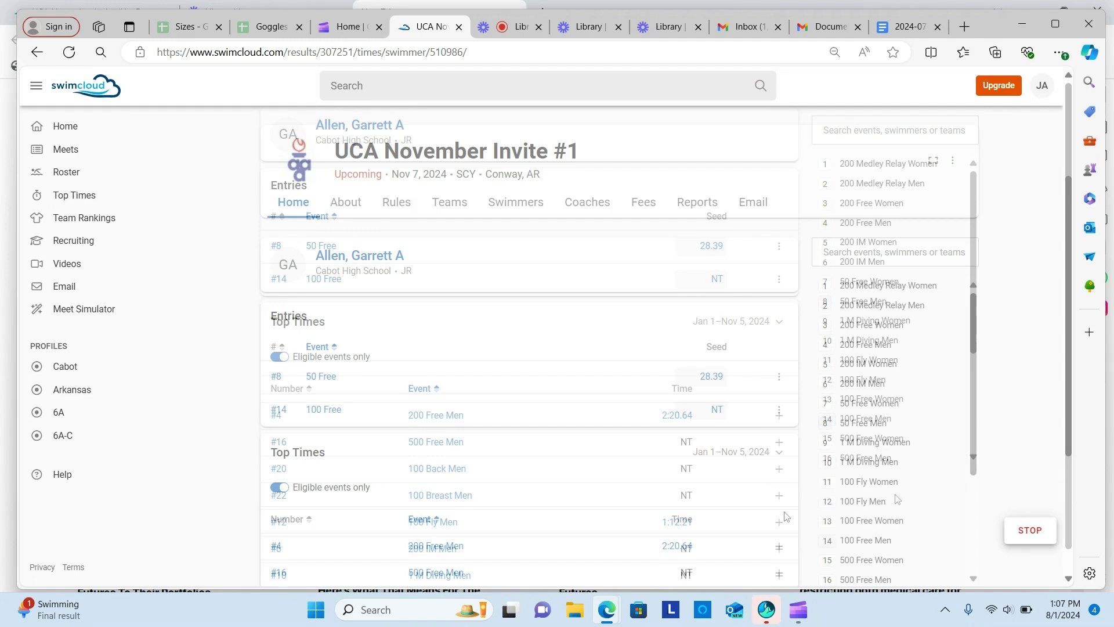
pyautogui.click(780, 469)
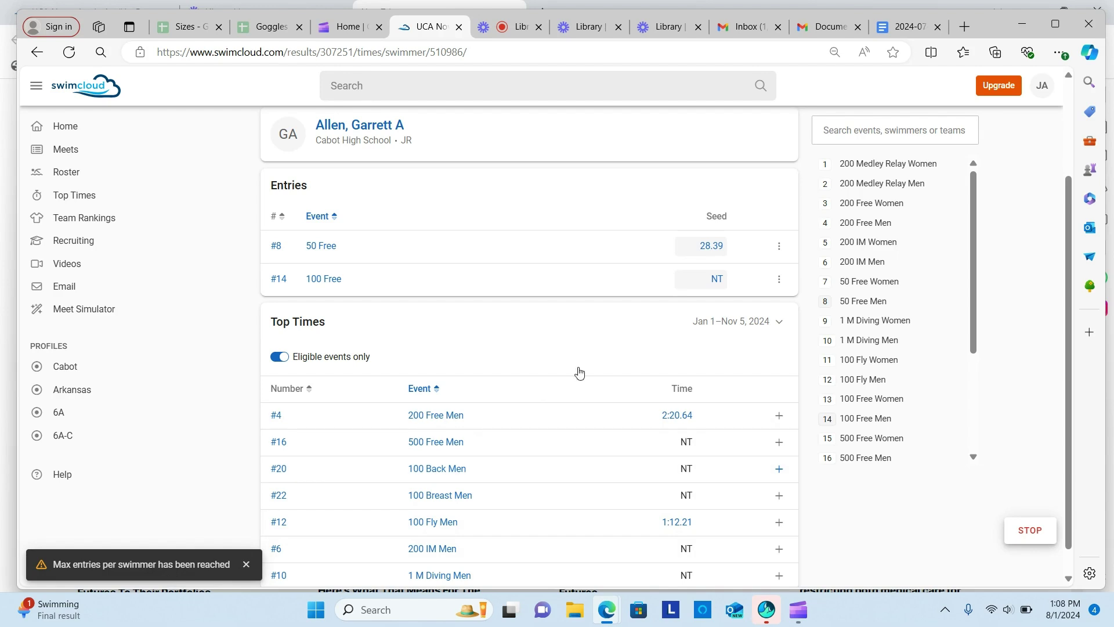
# Replace his 50 Free entry with the 200 Free Men at 2:20.64
pyautogui.click(781, 250)
pyautogui.click(814, 284)
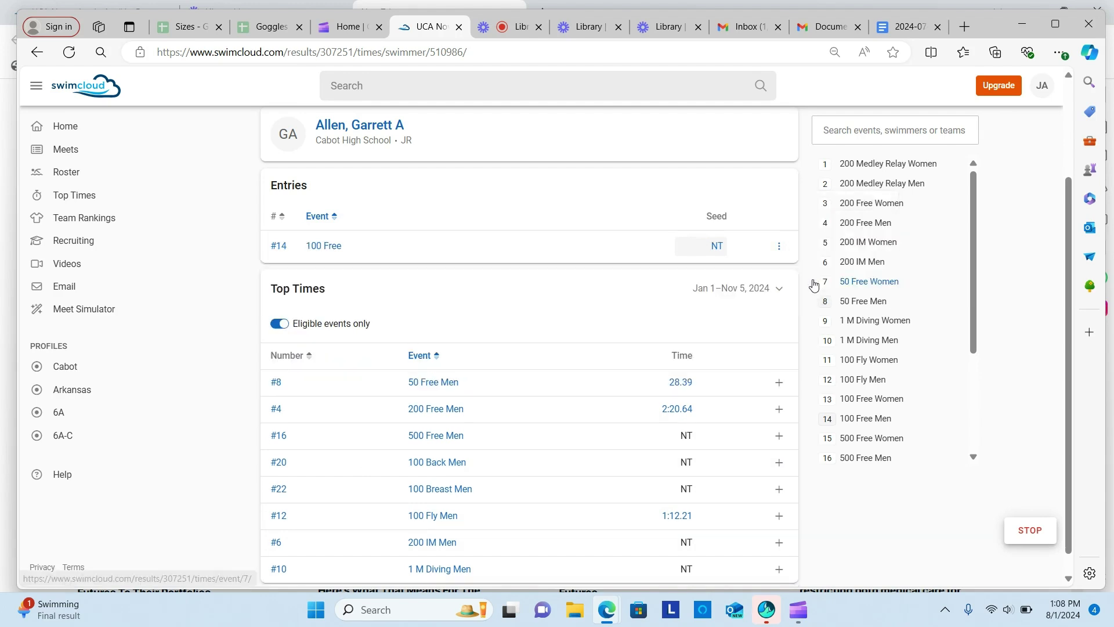
pyautogui.click(780, 409)
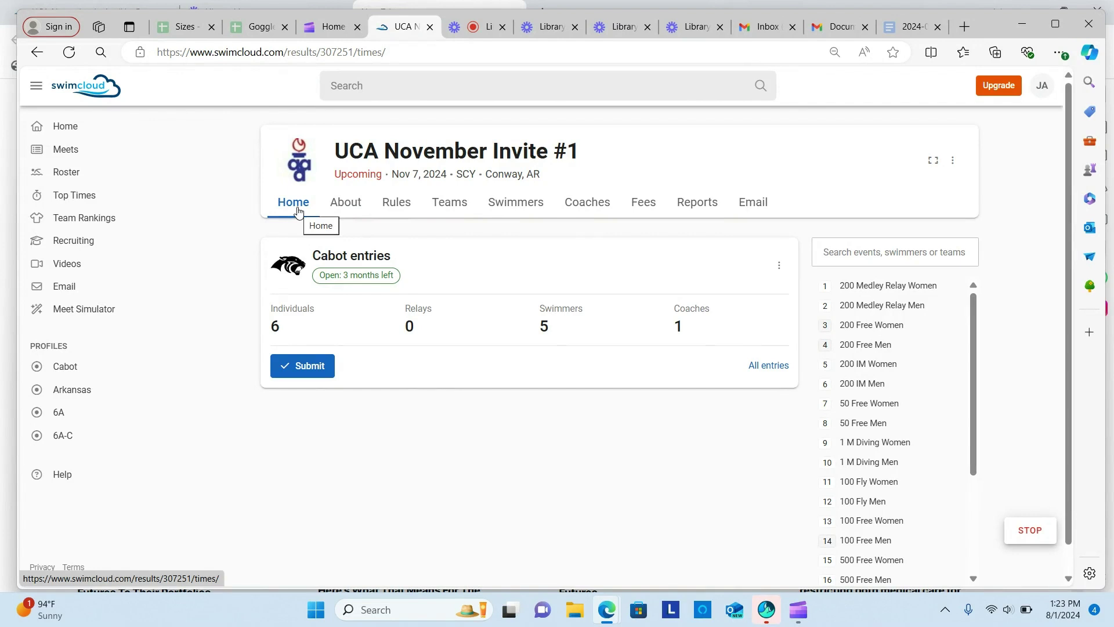
# Submit Cabot's entries, unsubmit them, then submit them again
pyautogui.click(307, 374)
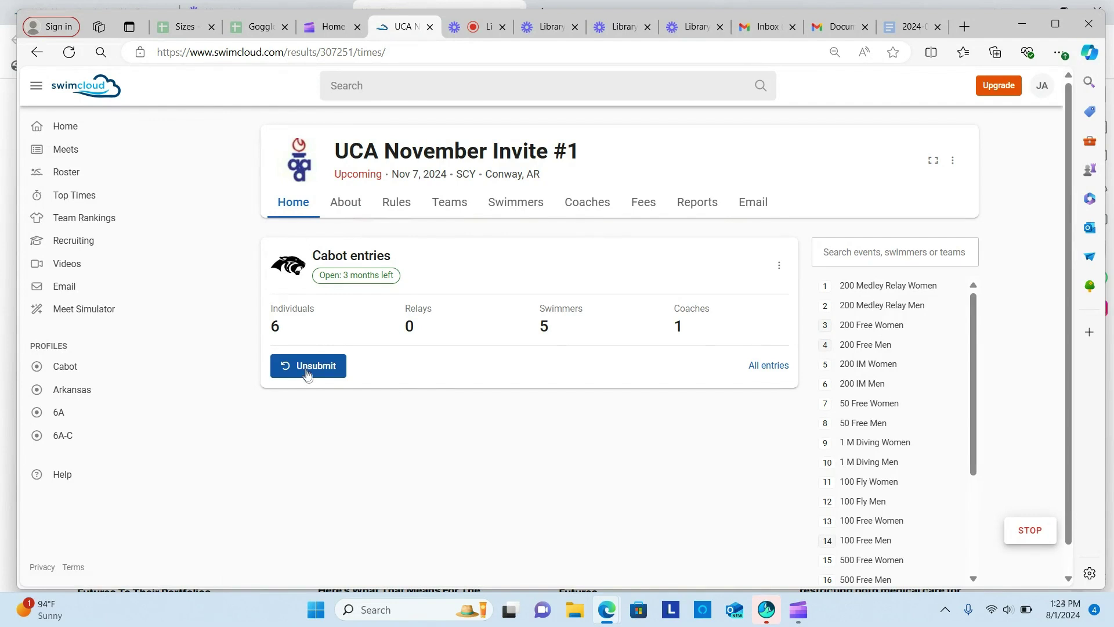
pyautogui.click(307, 374)
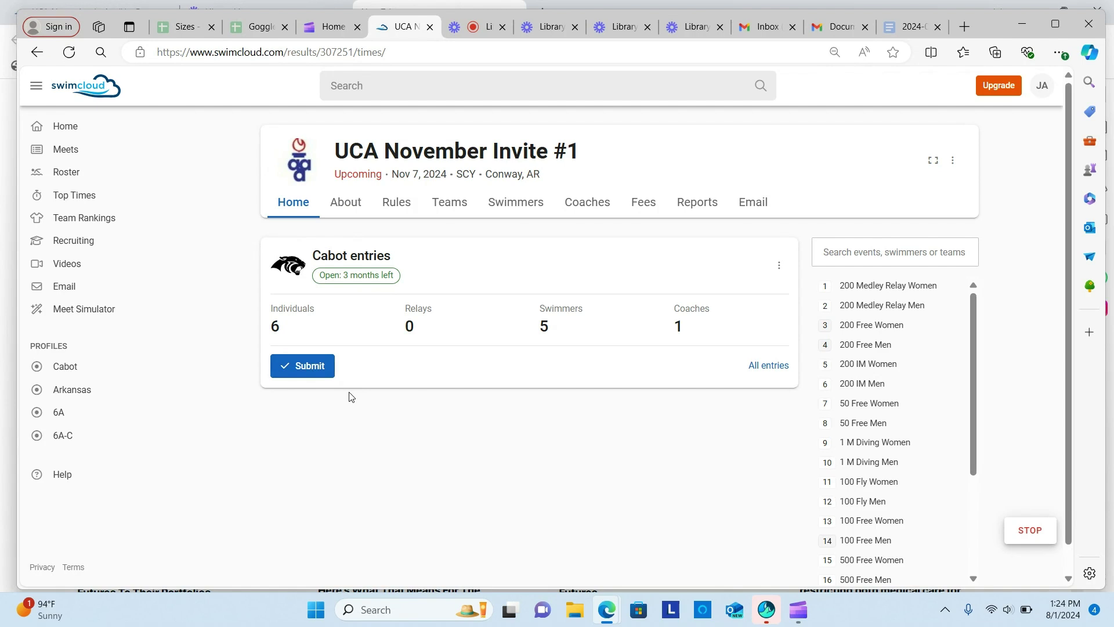
pyautogui.click(318, 374)
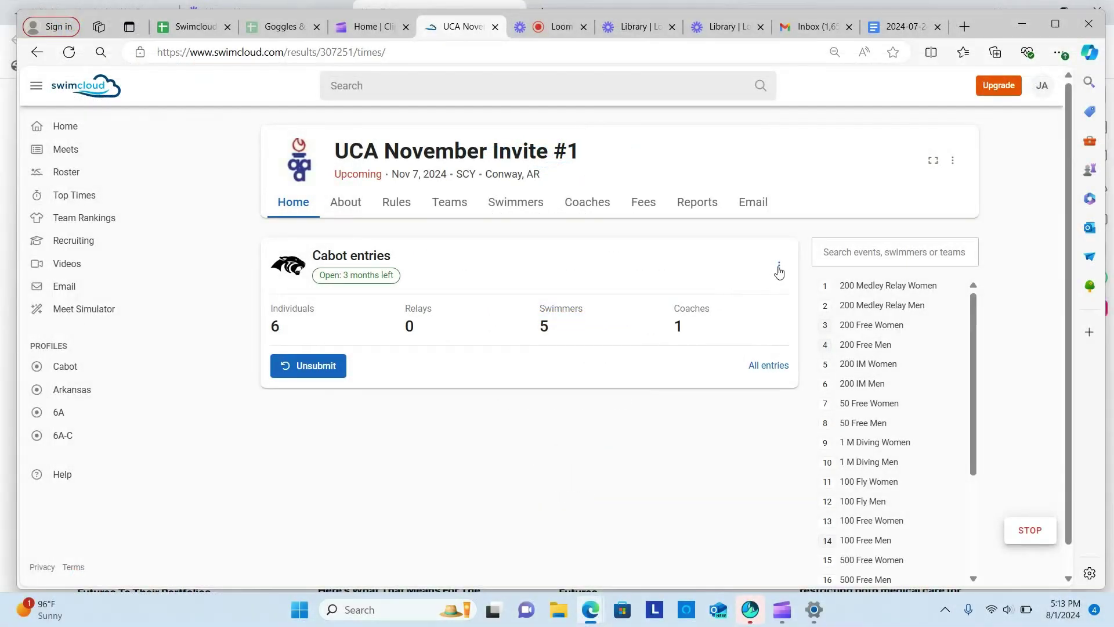
# Open the options menu on Cabot's entries card to reach Print
pyautogui.click(779, 268)
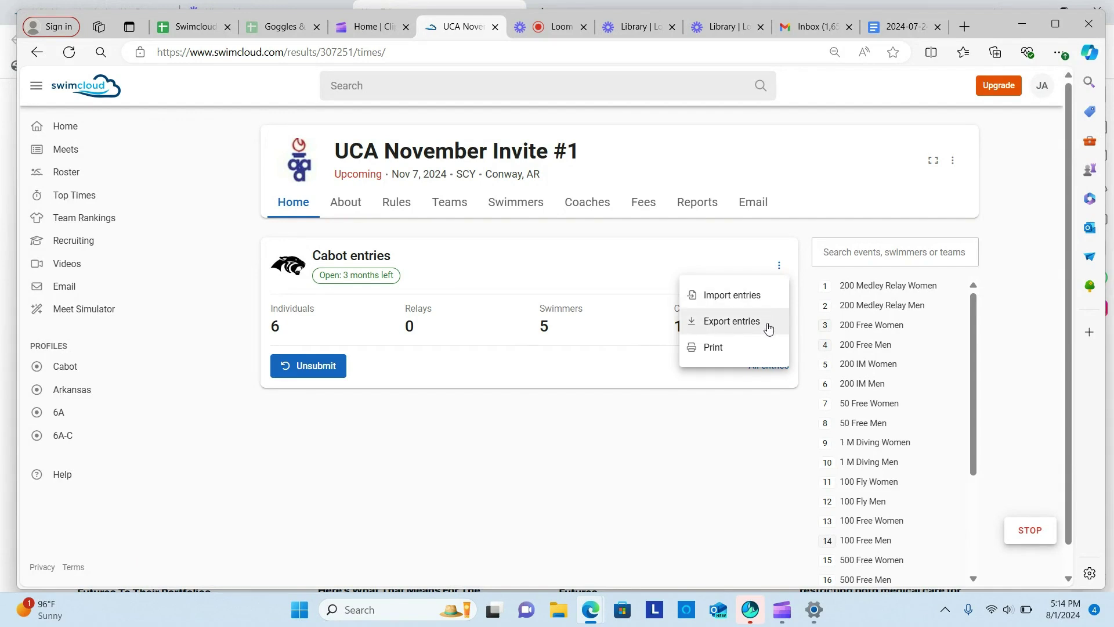
# Generate Cabot High School's one-page entries report PDF, then return to the UCA November Invite #1 Home page
pyautogui.click(738, 356)
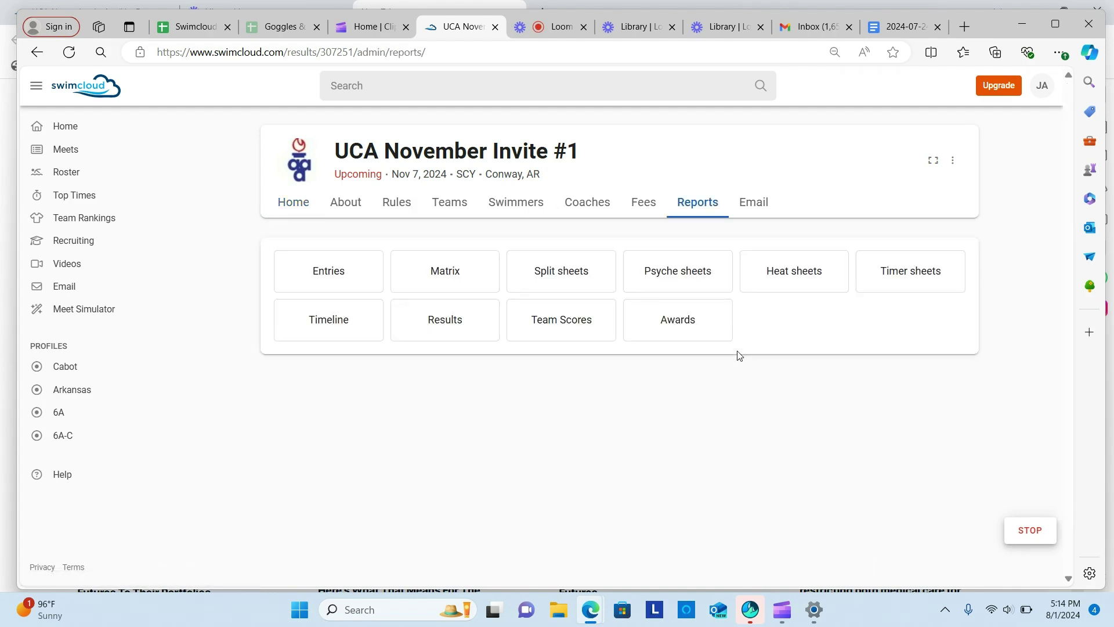
pyautogui.click(345, 271)
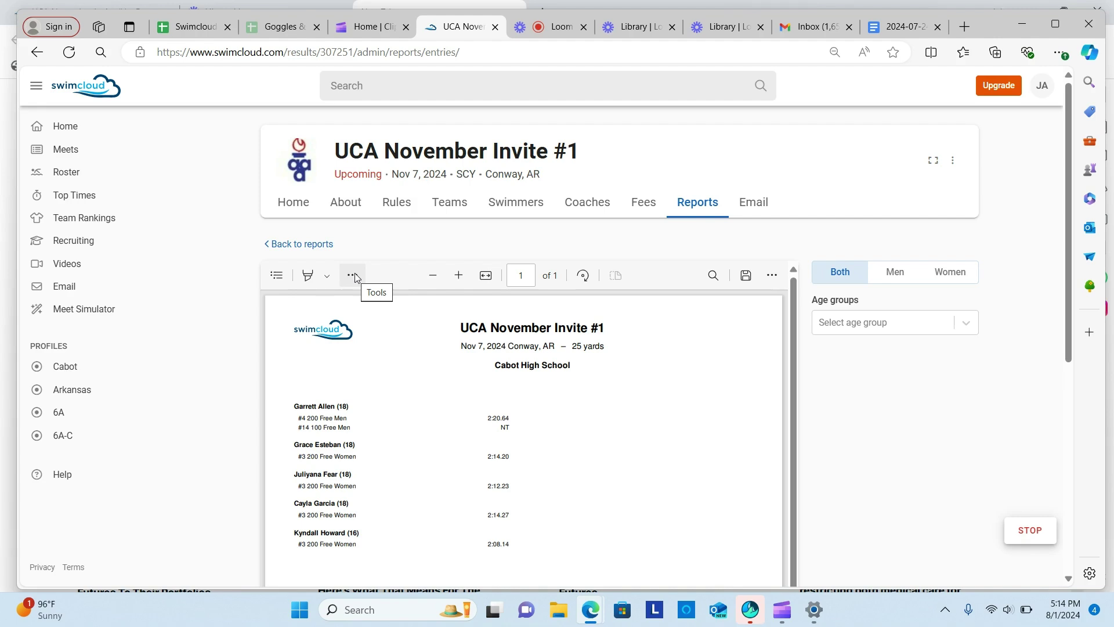
pyautogui.click(296, 208)
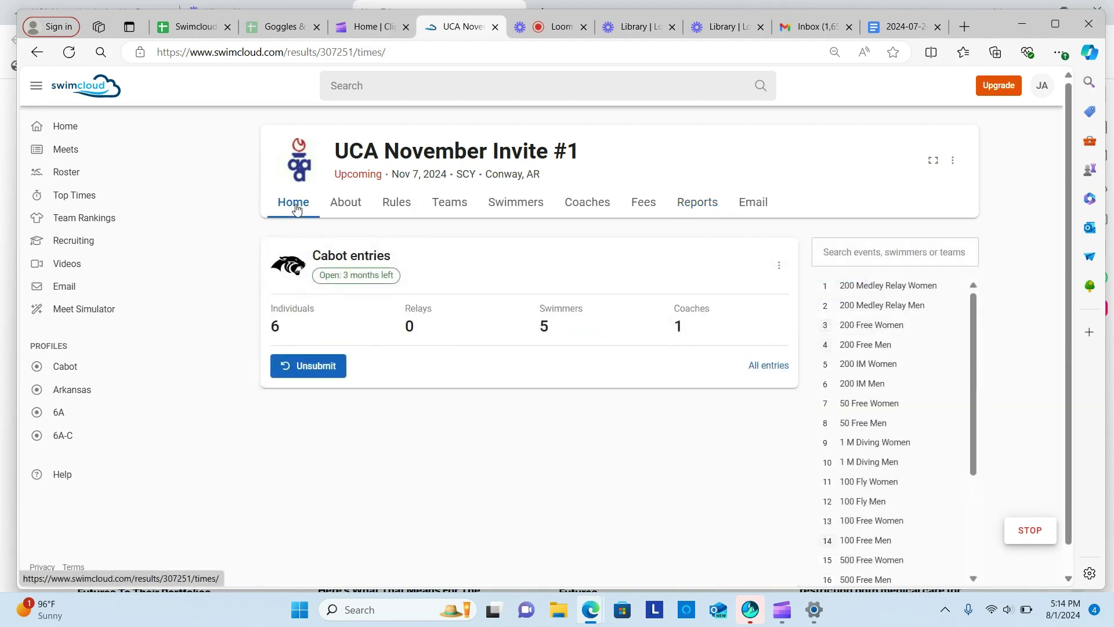